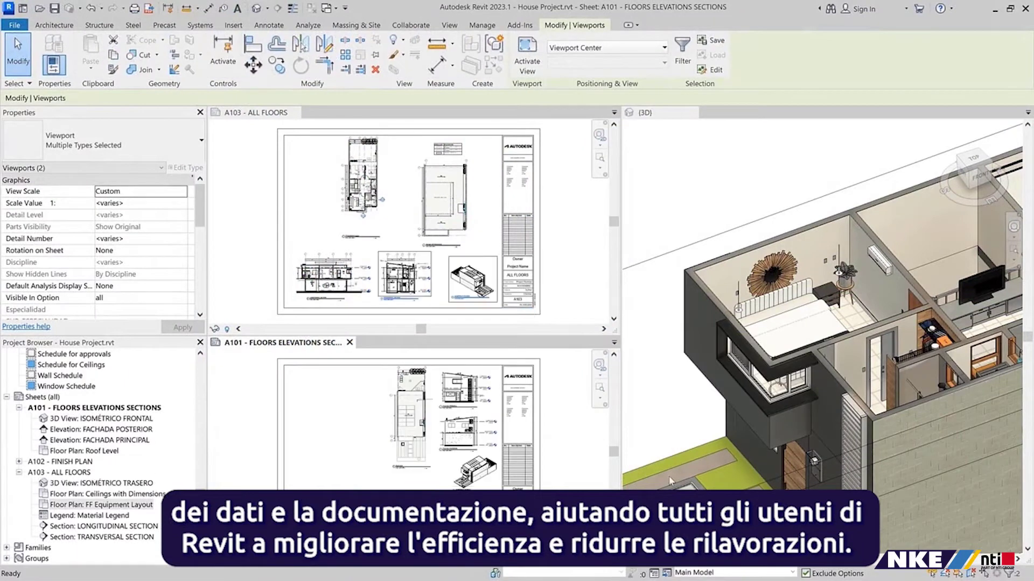
# Step: Select sheets A101 through A103 and open their Revisions on Sheet editor
pyautogui.click(142, 409)
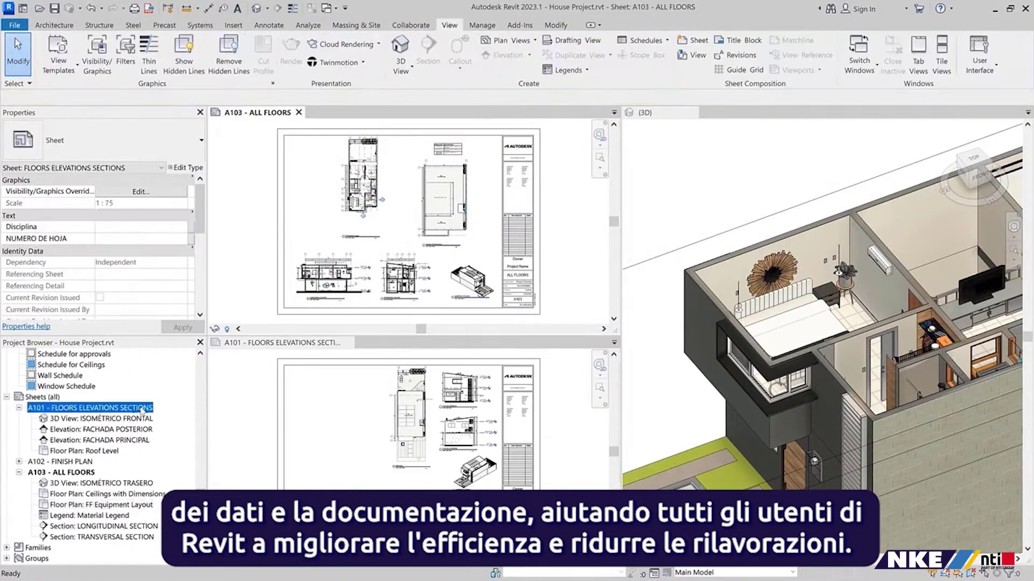
pyautogui.scroll(-1, 201, 297)
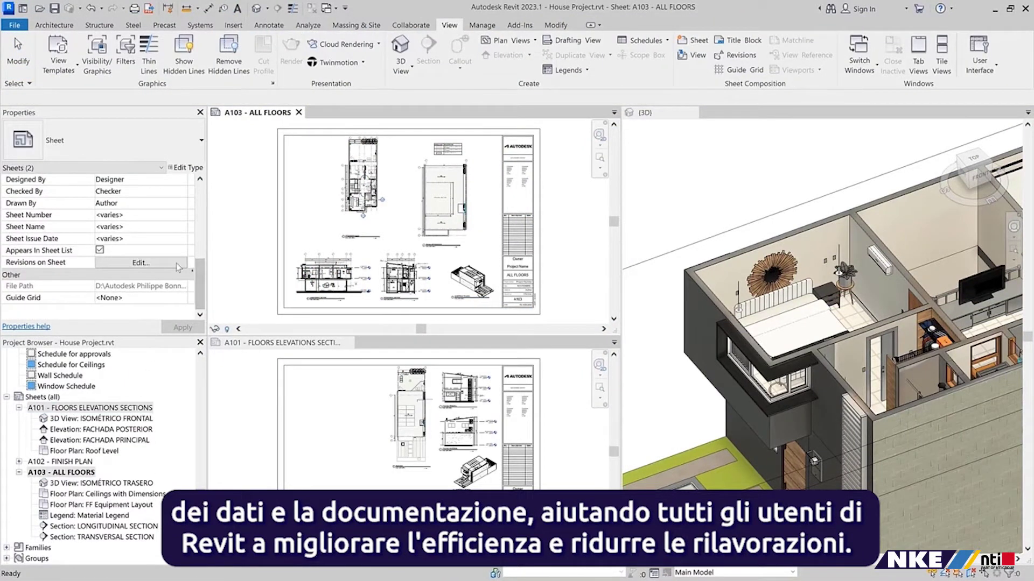
pyautogui.click(179, 264)
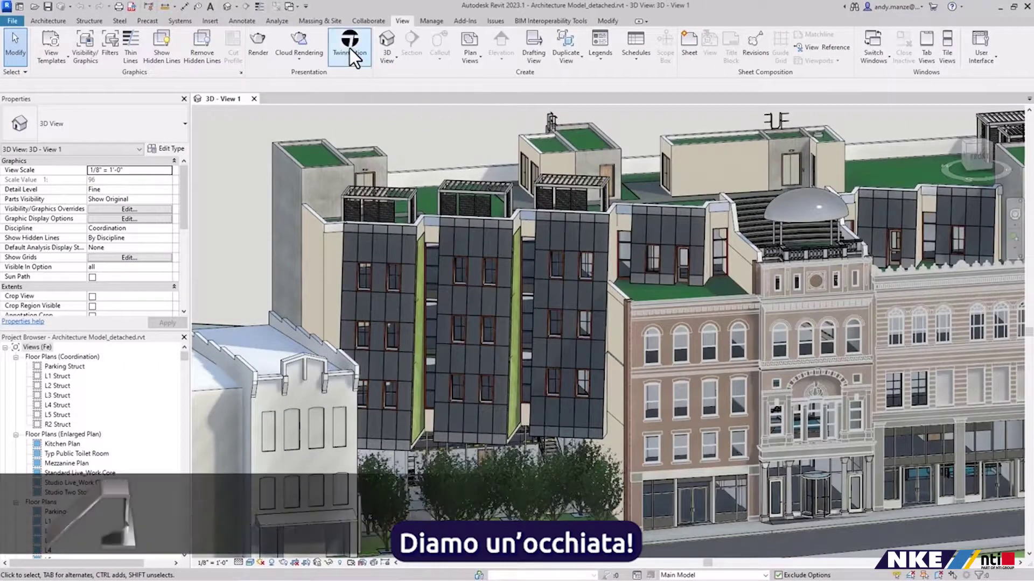
# Step: Open the model in Twinmotion and move the time of day later to brighten it
pyautogui.click(349, 47)
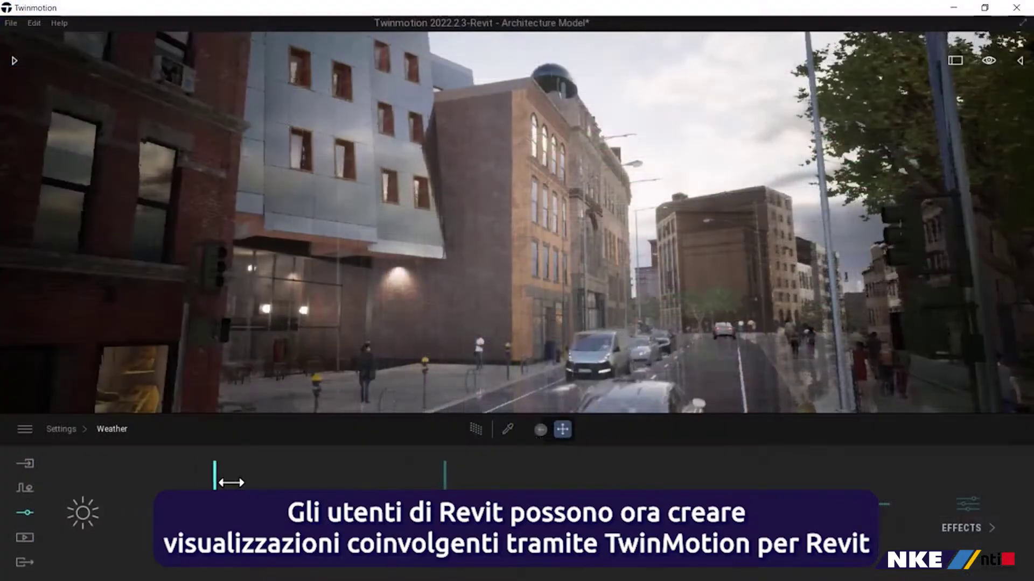
pyautogui.moveTo(231, 483); pyautogui.dragTo(280, 484)
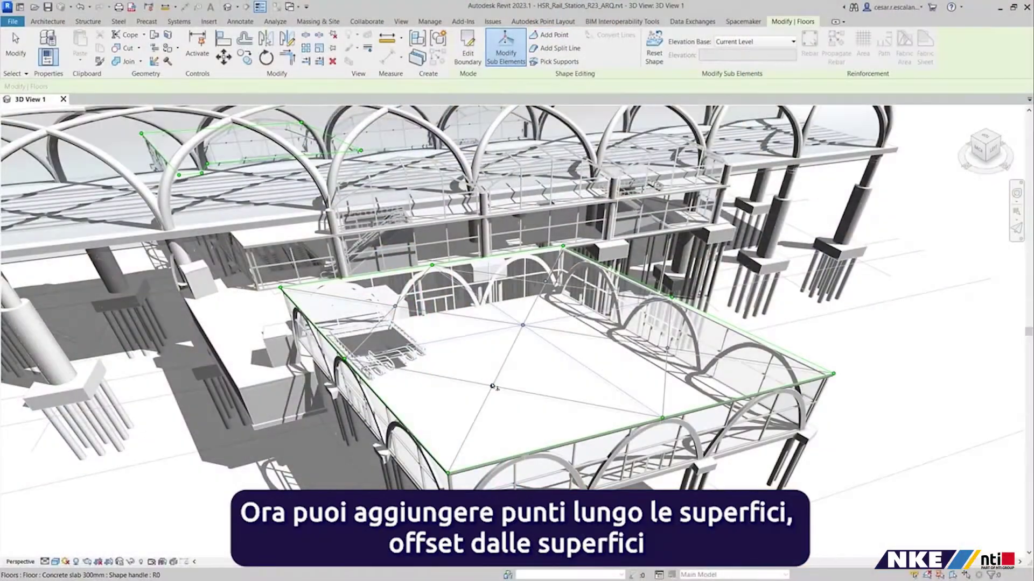
# Step: Open the Elevation Base choices for the floor's sub-elements
pyautogui.click(755, 42)
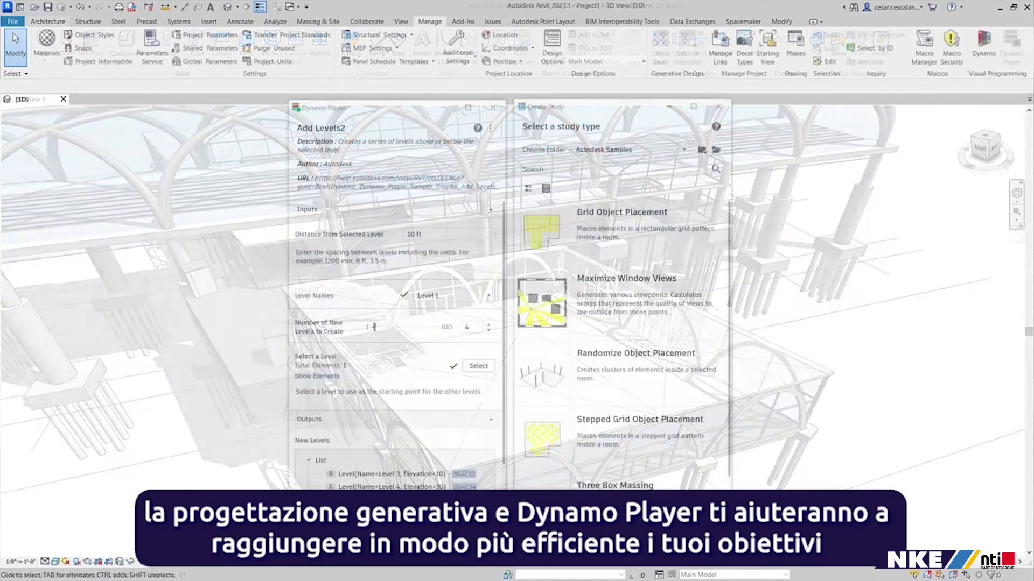
# Step: Pick Level 4 for Add Levels2, set the study folder to Custom_Analysis, and pan the graph
pyautogui.click(447, 296)
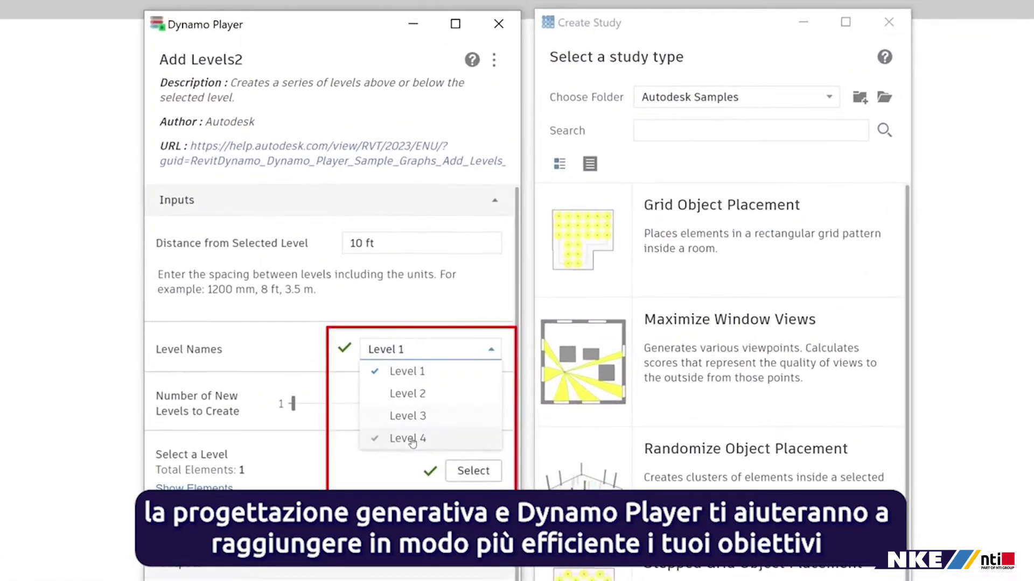
pyautogui.click(412, 443)
pyautogui.click(817, 97)
pyautogui.click(752, 159)
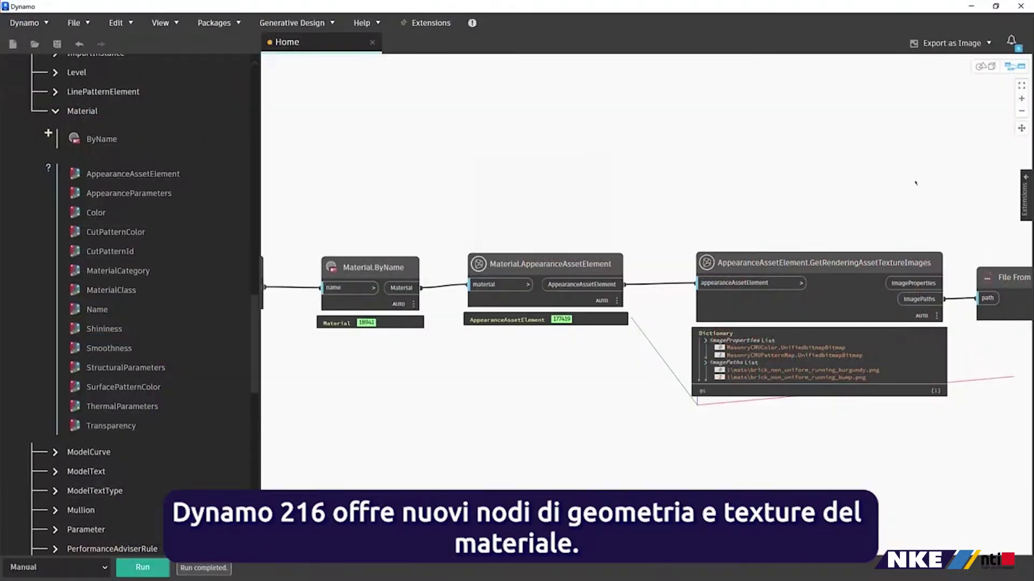
pyautogui.moveTo(768, 191); pyautogui.dragTo(529, 185, button='middle')
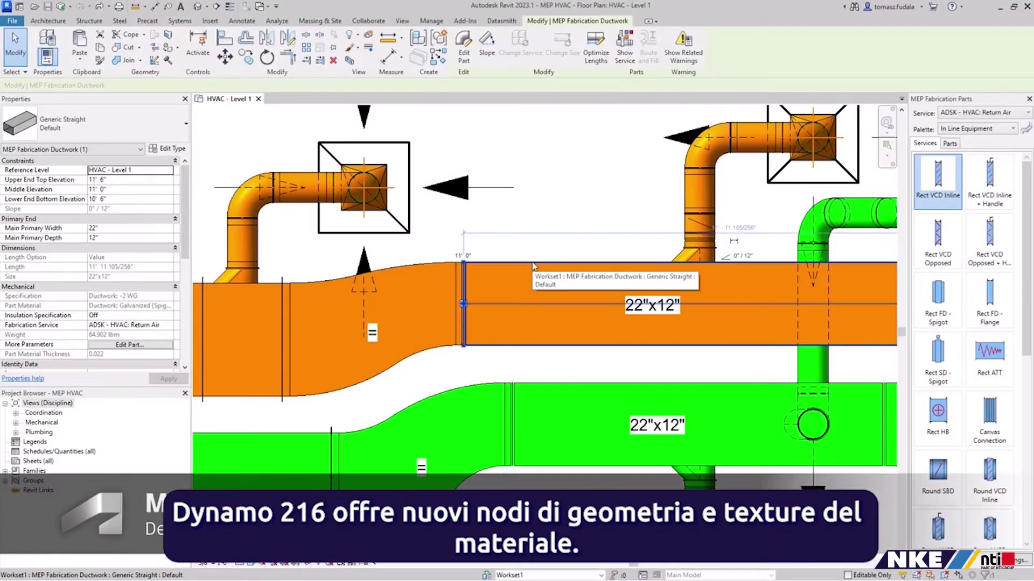
# Step: Split the 22"x12" duct with a 1' 0" gap and fill it with a Rect VCD Inline damper
pyautogui.click(320, 37)
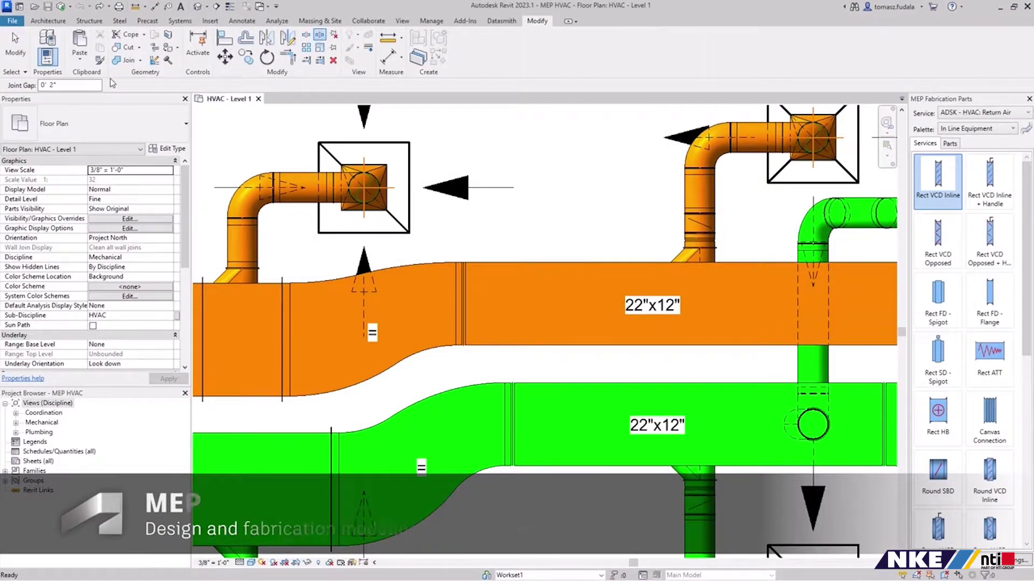
pyautogui.tripleClick(70, 85)
pyautogui.write("1'")
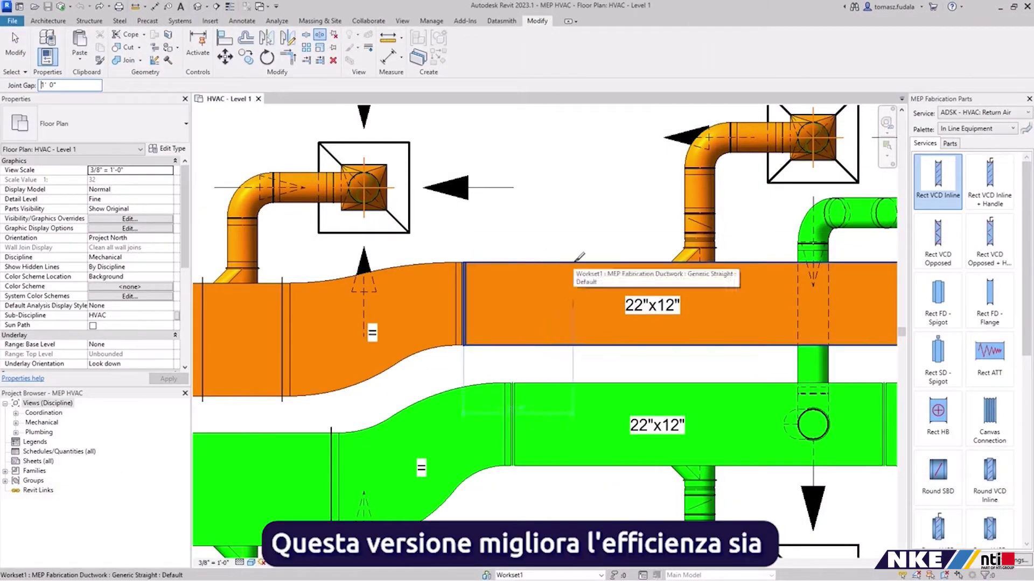
pyautogui.click(938, 178)
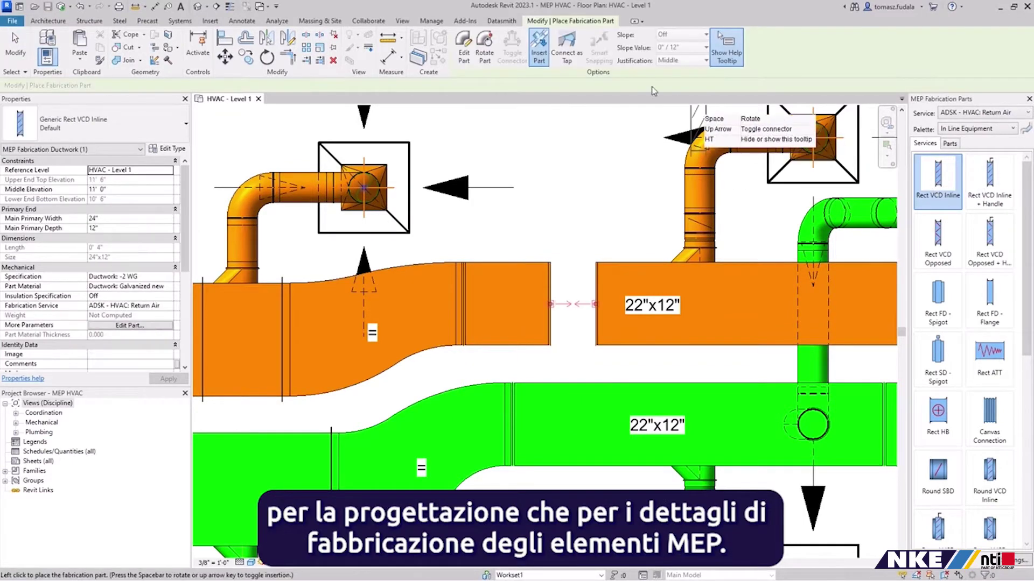
pyautogui.click(595, 304)
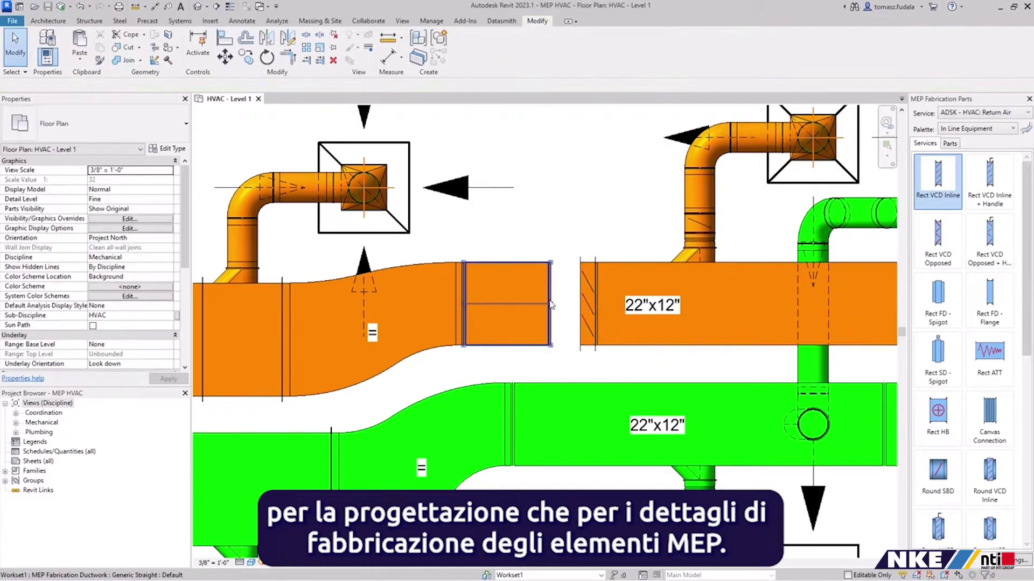
pyautogui.press('Escape')
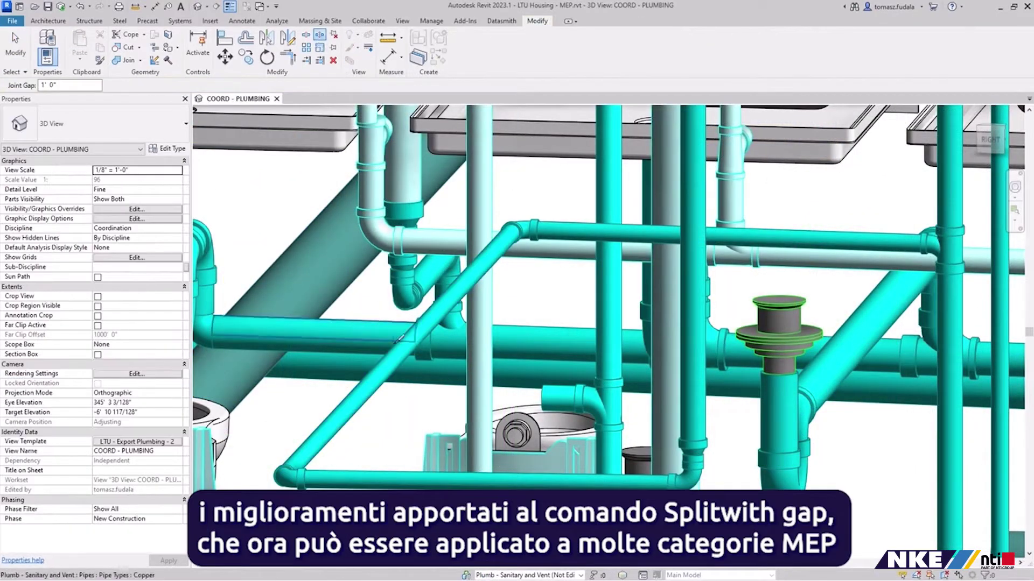
# Step: Split the diagonal PVC condensate pipe with a gap and nudge the upper segment upward
pyautogui.click(399, 339)
pyautogui.press('Escape')
pyautogui.click(406, 342)
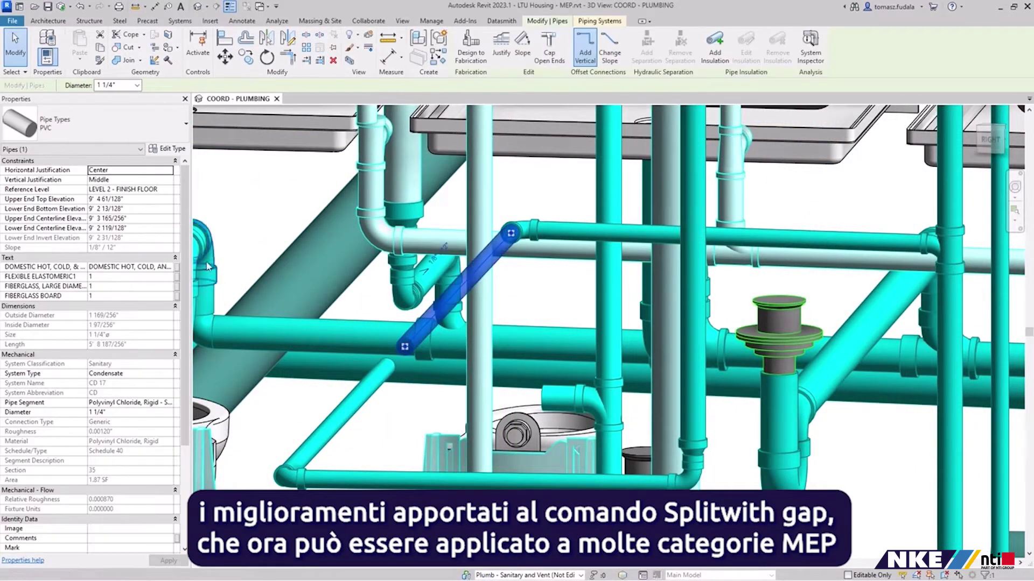
pyautogui.press('Return')
pyautogui.press('Escape')
# Step: Draw a new pipe continuing from the lower diagonal pipe segment
pyautogui.click(364, 409)
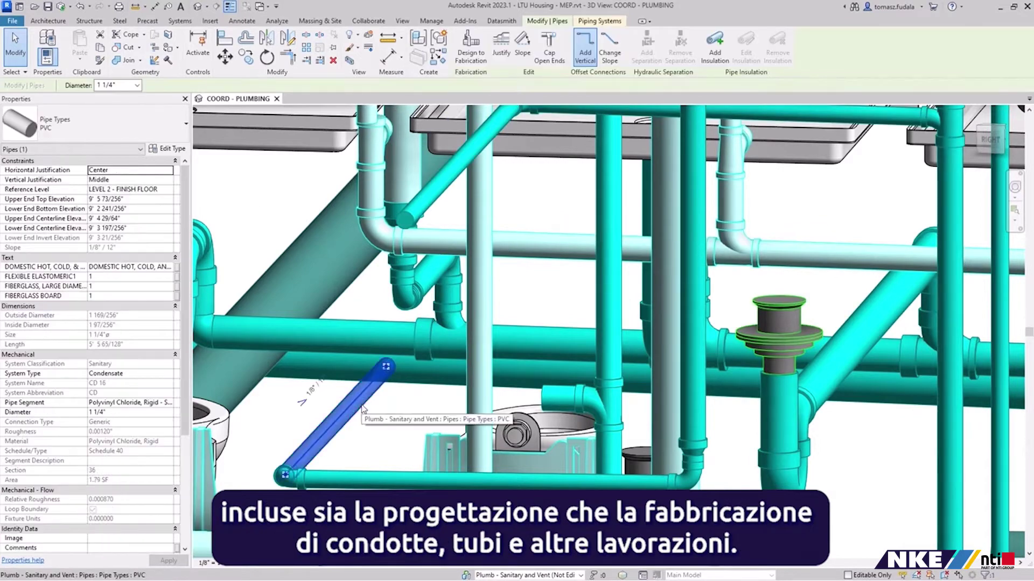
pyautogui.rightClick(386, 370)
pyautogui.click(417, 56)
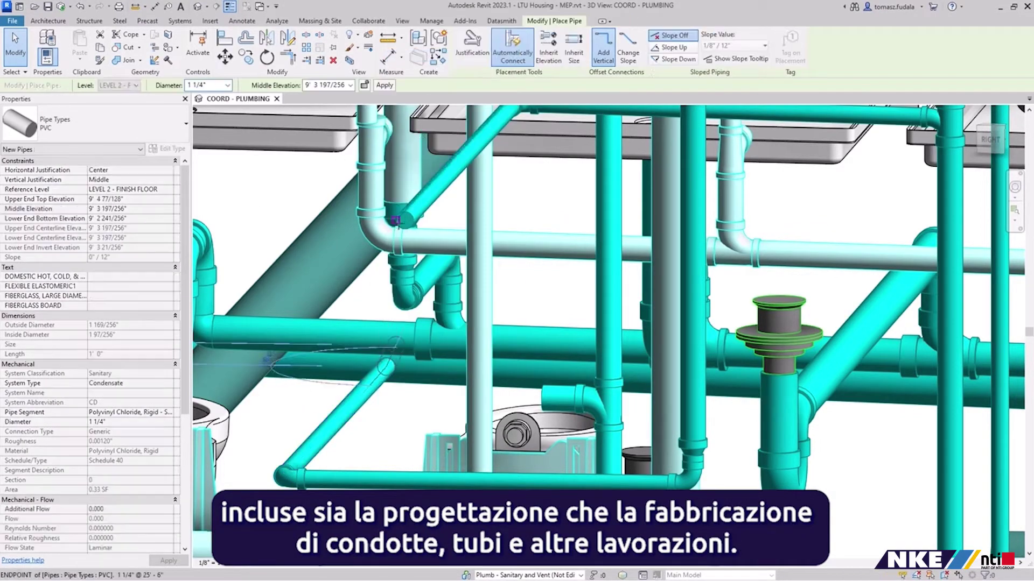
pyautogui.press('Escape')
pyautogui.press('Escape')
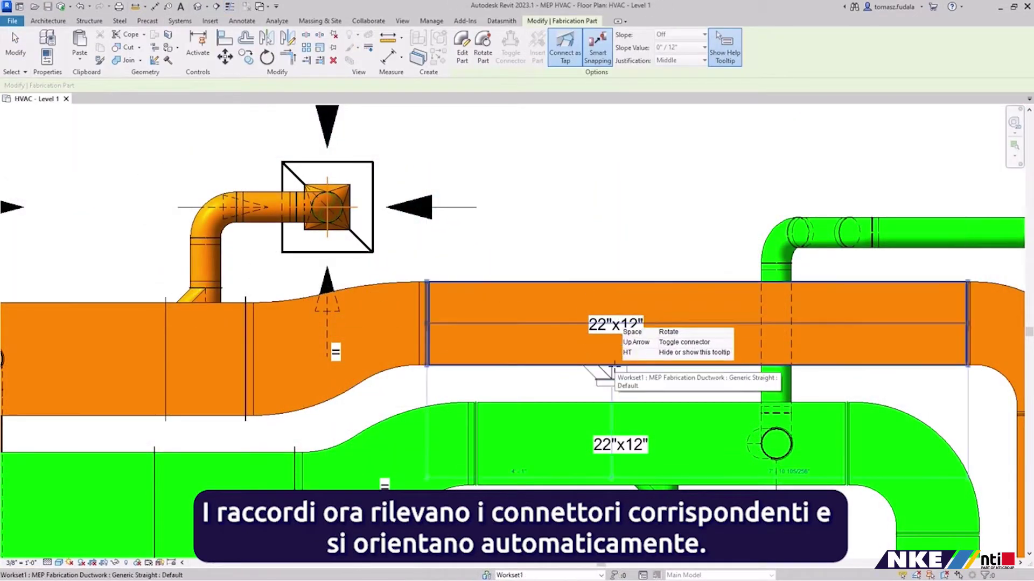
# Step: Place a tap fitting on the orange duct and add a downward tee on the 1:480 steam pipe
pyautogui.click(613, 277)
pyautogui.press('Escape')
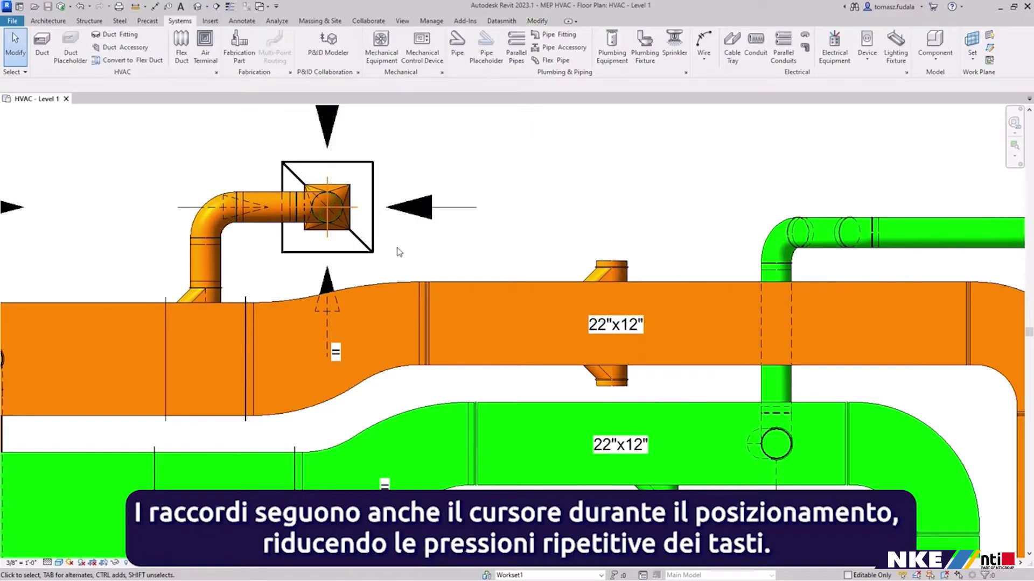
pyautogui.click(222, 230)
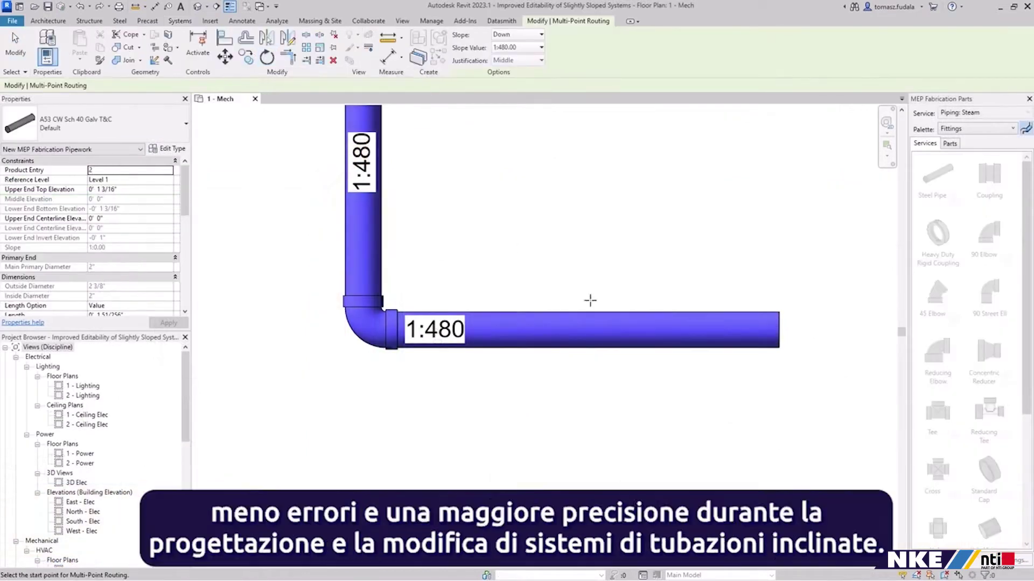
pyautogui.click(629, 444)
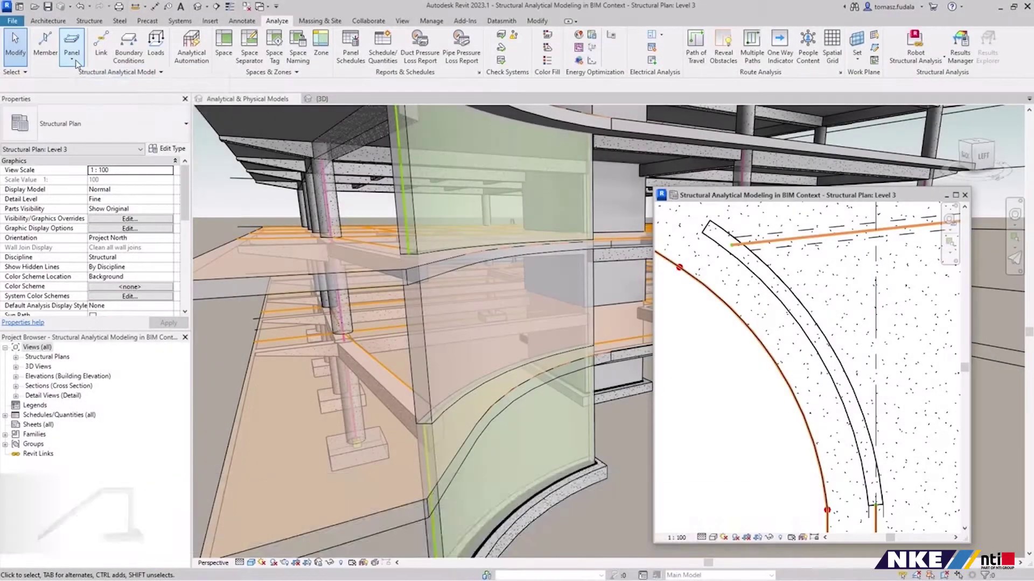
# Step: Extrude an analytical panel sketched along the curved wall as a 3360.0 radius arc
pyautogui.click(83, 103)
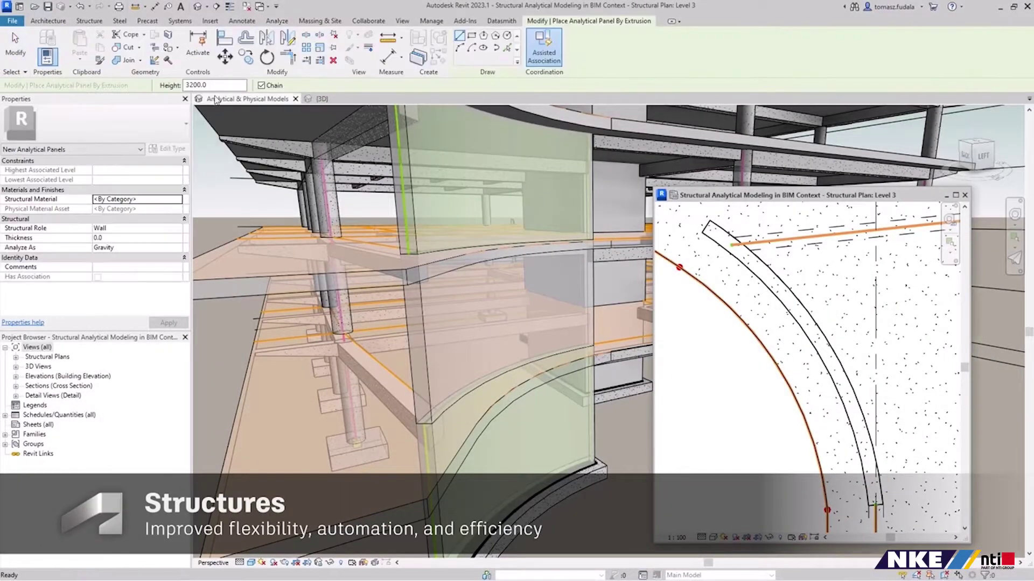
pyautogui.click(459, 48)
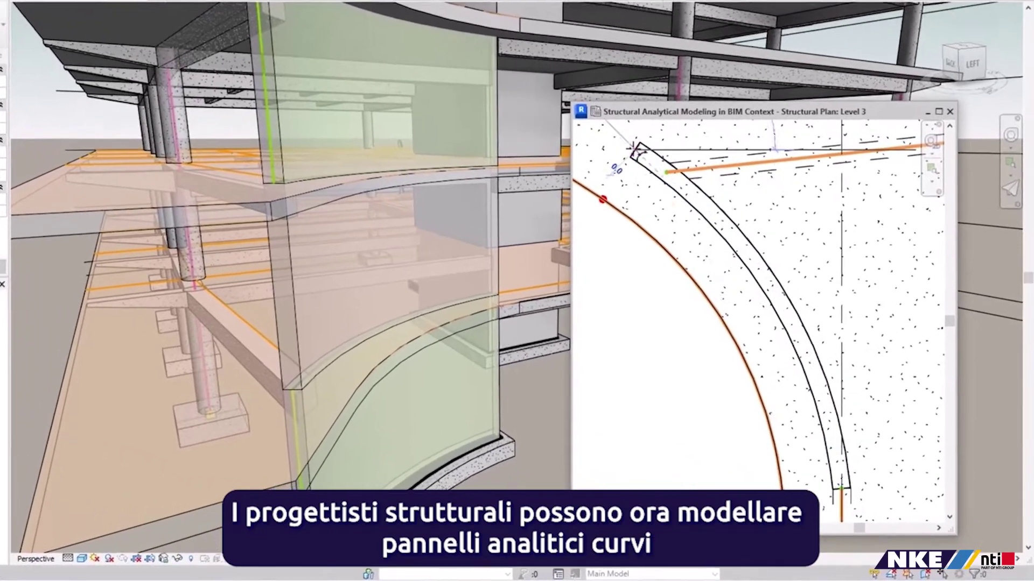
pyautogui.click(839, 488)
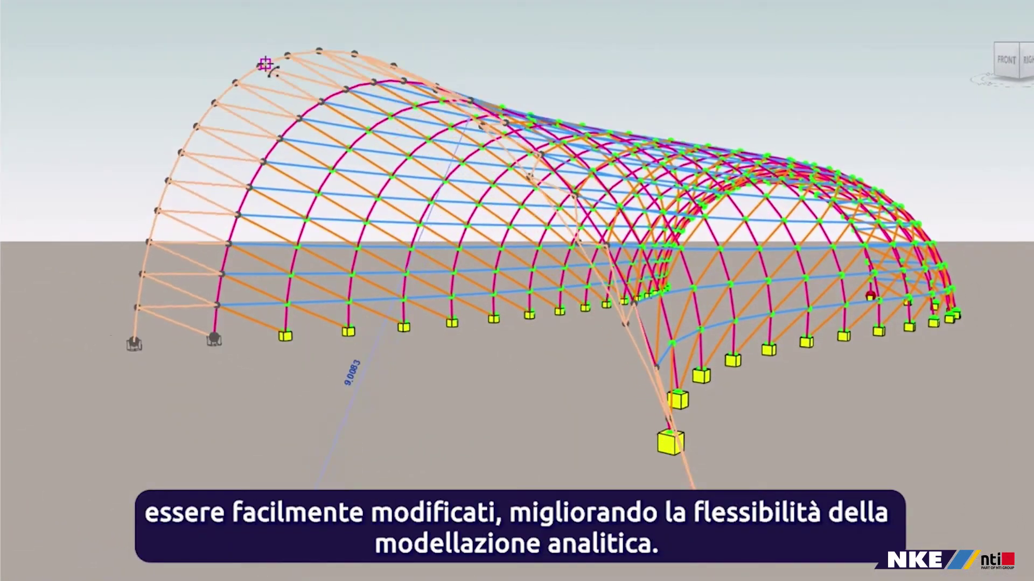
# Step: Reshape the analytical arch member, then start a new member at the beam endpoint
pyautogui.moveTo(253, 128); pyautogui.dragTo(270, 59)
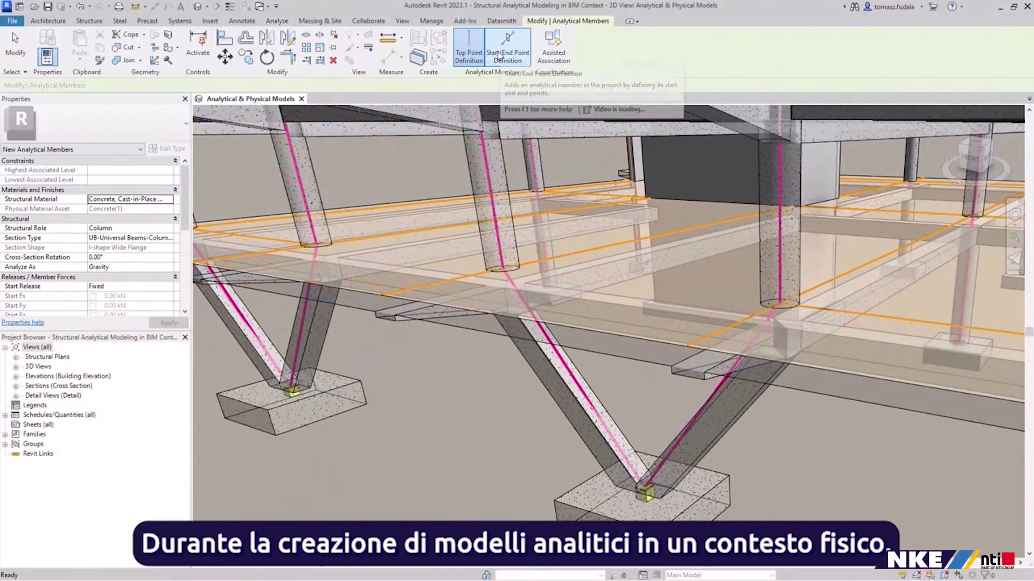
pyautogui.click(498, 56)
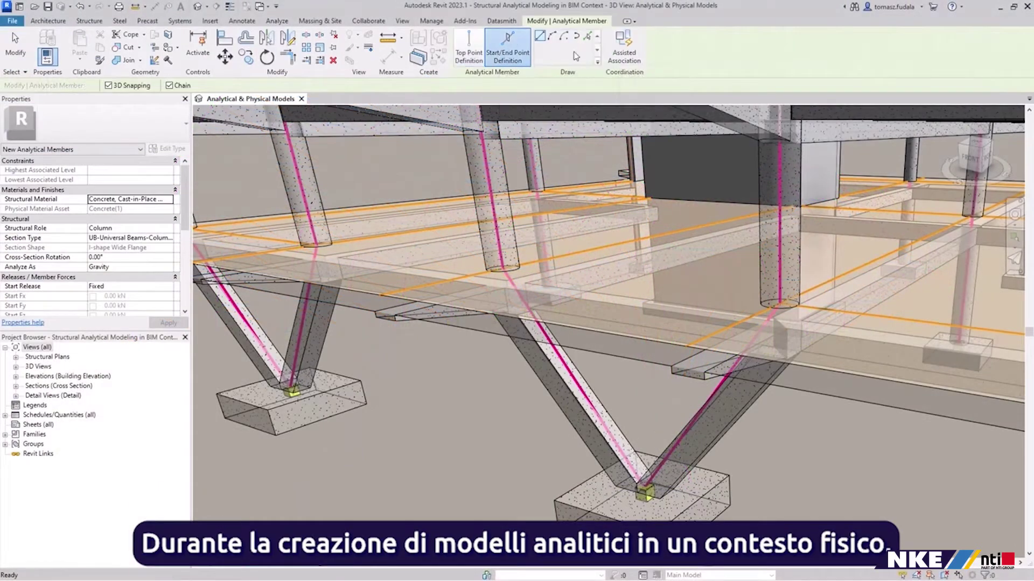
pyautogui.click(318, 244)
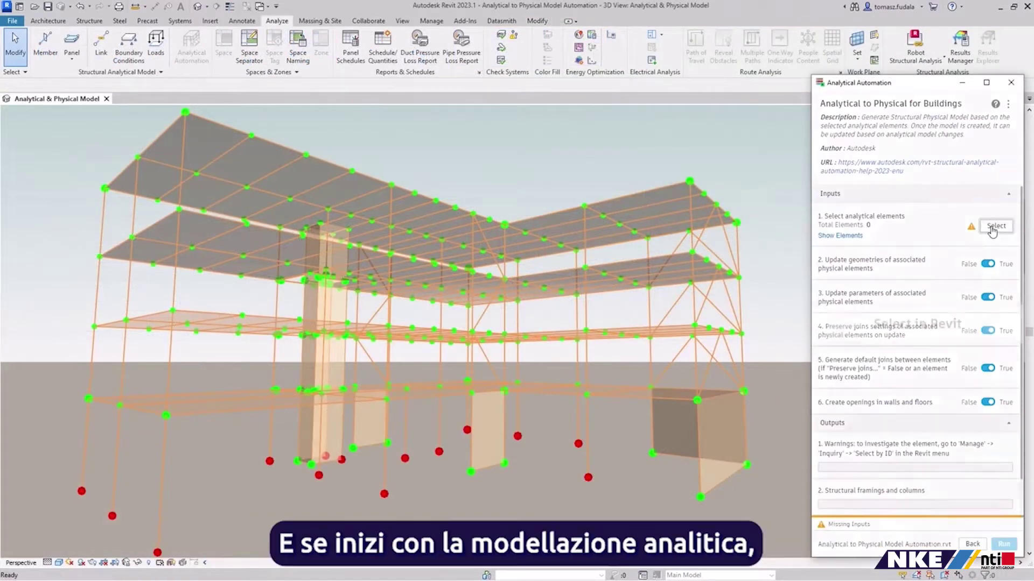
# Step: Window-select the entire analytical model as the automation's input elements
pyautogui.click(993, 229)
pyautogui.moveTo(60, 107); pyautogui.dragTo(695, 536)
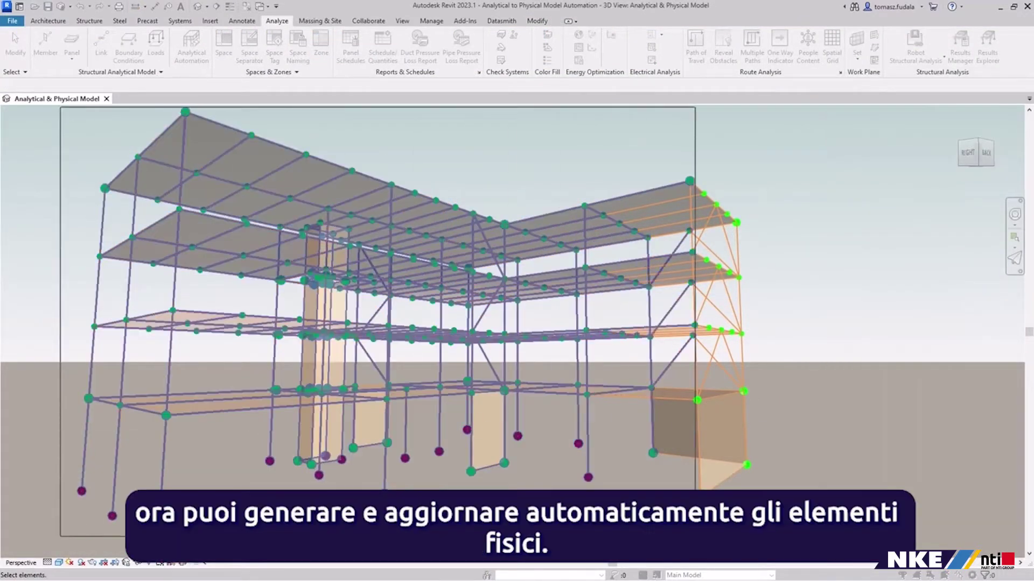
pyautogui.moveTo(760, 554); pyautogui.dragTo(759, 555)
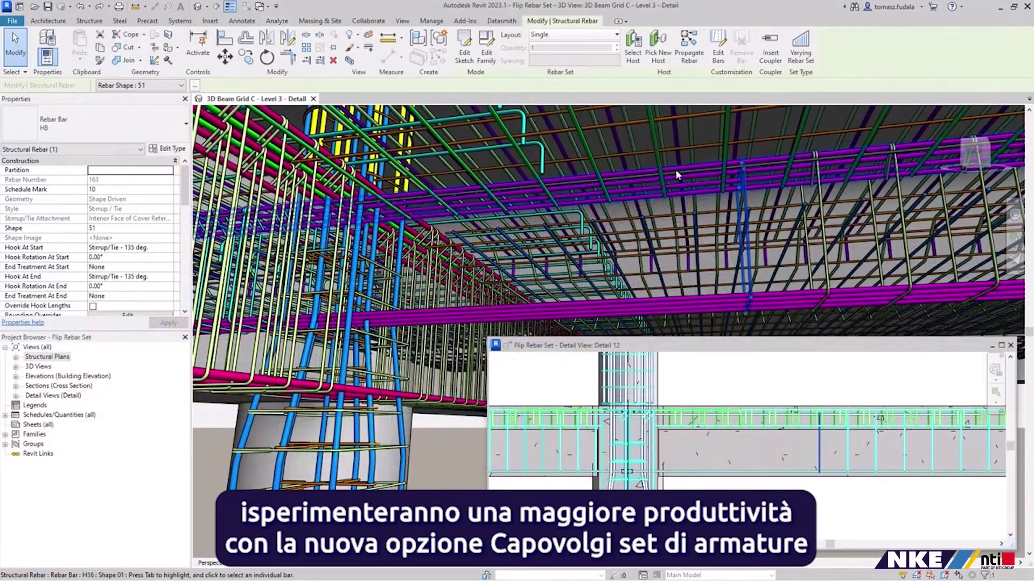
# Step: Flip the blue rebar set and raise its bar quantity to 9
pyautogui.rightClick(747, 257)
pyautogui.click(775, 272)
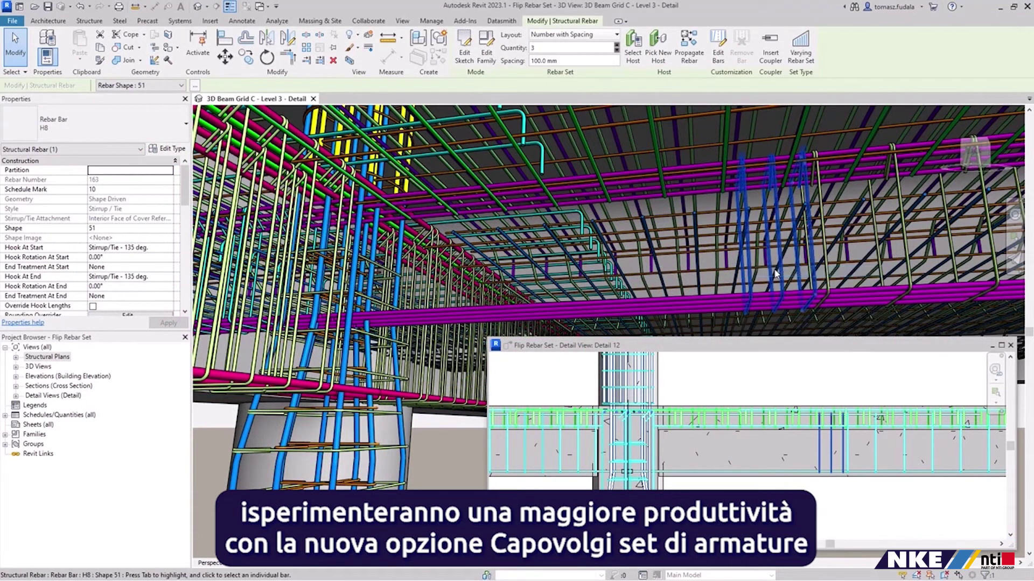
pyautogui.click(617, 46)
pyautogui.click(453, 426)
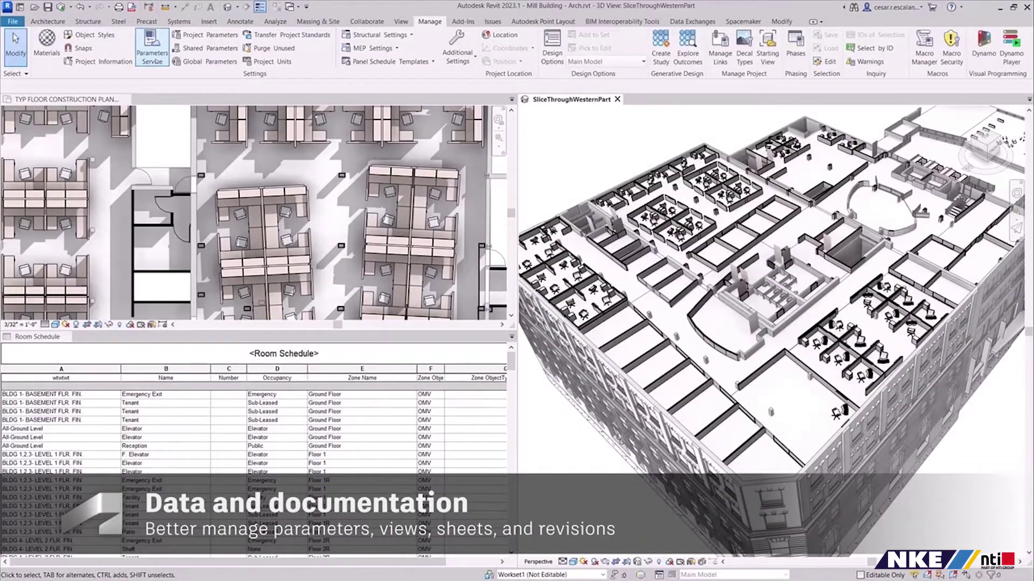
# Step: In Parameters Service, filter Hours Passing Solar Access categories to Architecture and add Curtain Systems
pyautogui.click(153, 51)
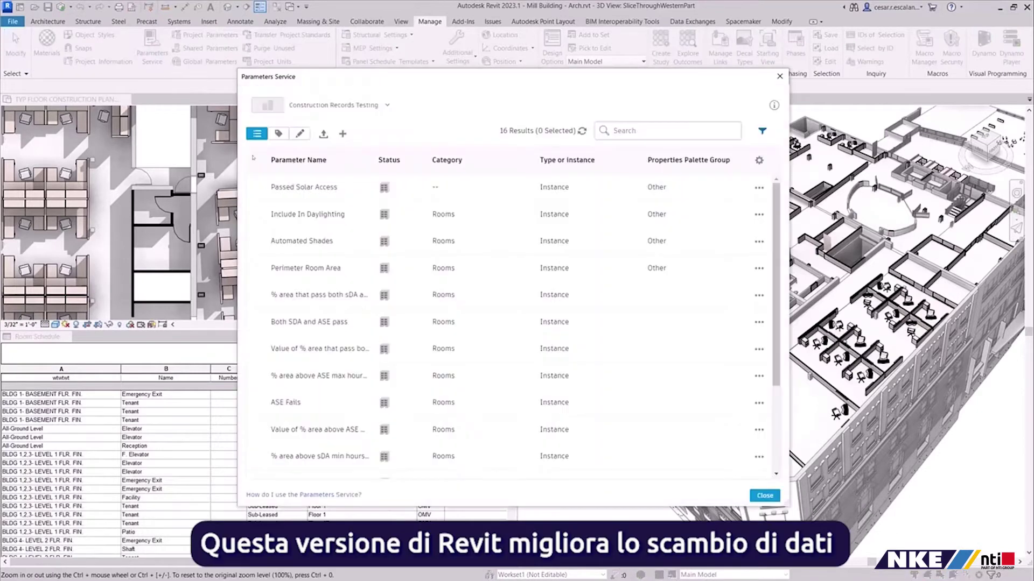
pyautogui.scroll(-2, 266, 269)
pyautogui.scroll(-3, 269, 323)
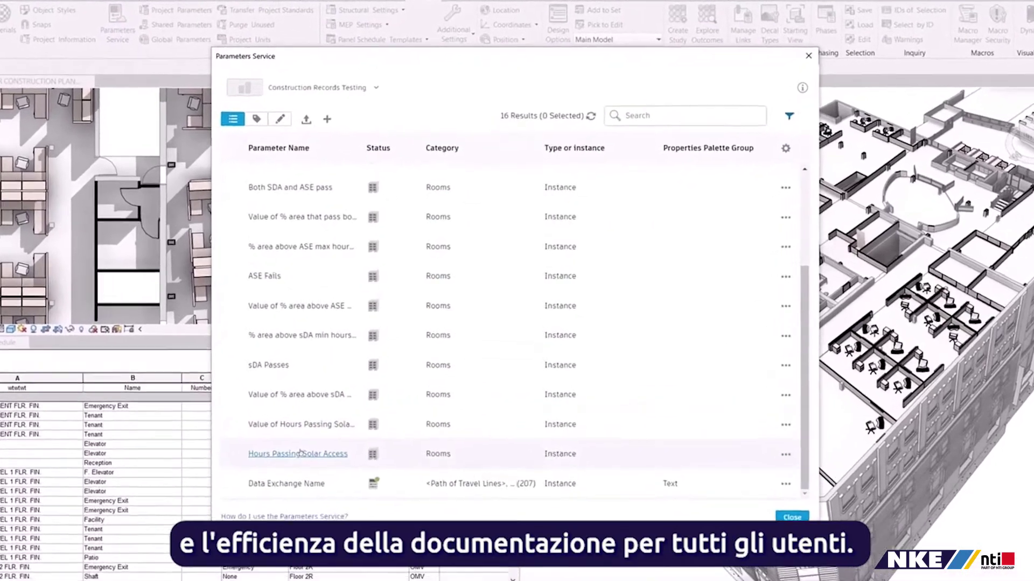
pyautogui.click(285, 438)
pyautogui.click(603, 120)
pyautogui.click(565, 131)
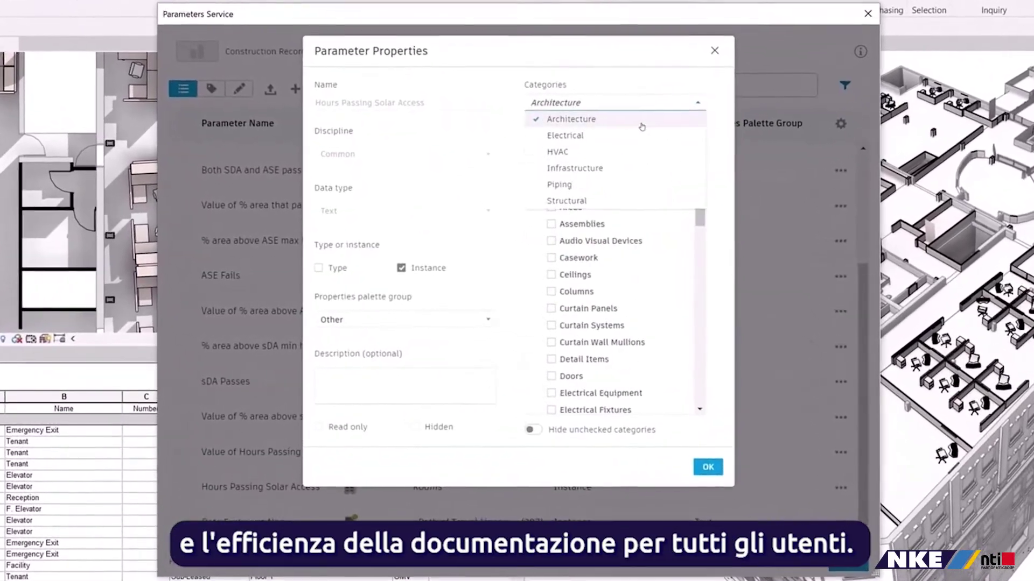
pyautogui.scroll(-5, 556, 197)
pyautogui.scroll(2, 555, 196)
pyautogui.scroll(1, 555, 197)
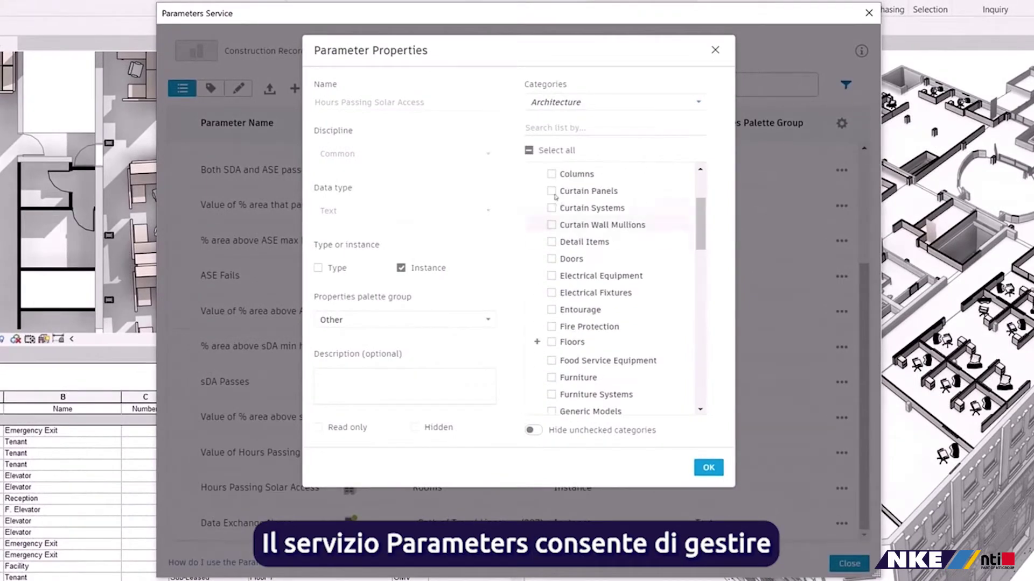
pyautogui.click(552, 209)
pyautogui.click(696, 471)
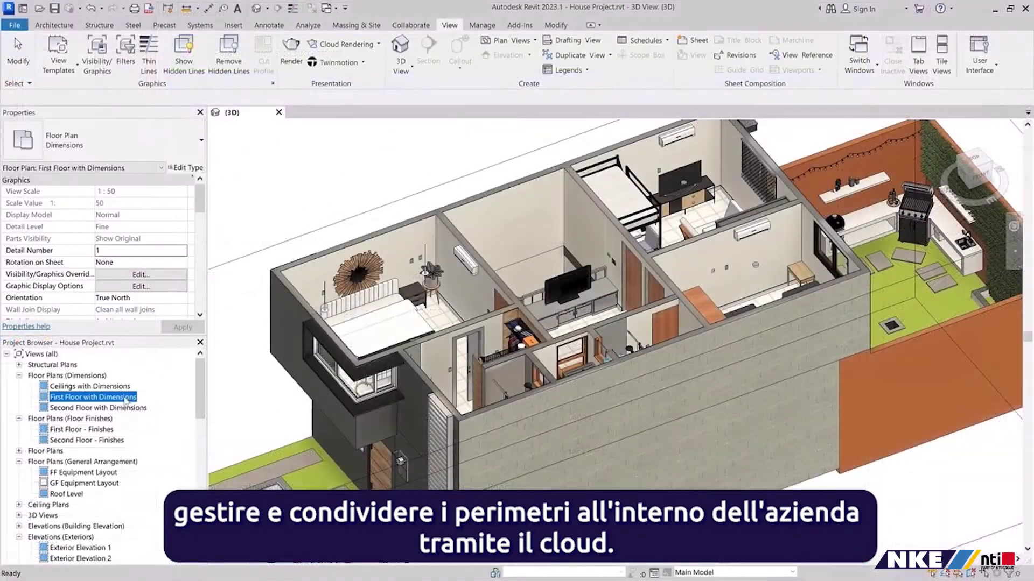
# Step: Open the sheets holding the selected views, including Roof Level, and tile them side by side
pyautogui.keyDown('ctrl'); pyautogui.click(66, 493); pyautogui.keyUp('ctrl')
pyautogui.rightClick(70, 493)
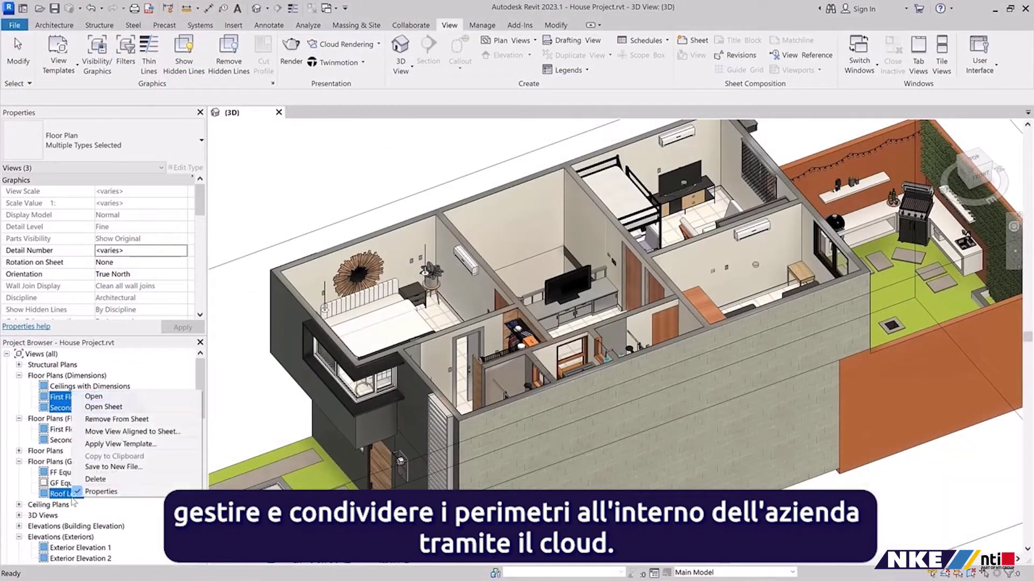
pyautogui.click(154, 410)
pyautogui.click(538, 297)
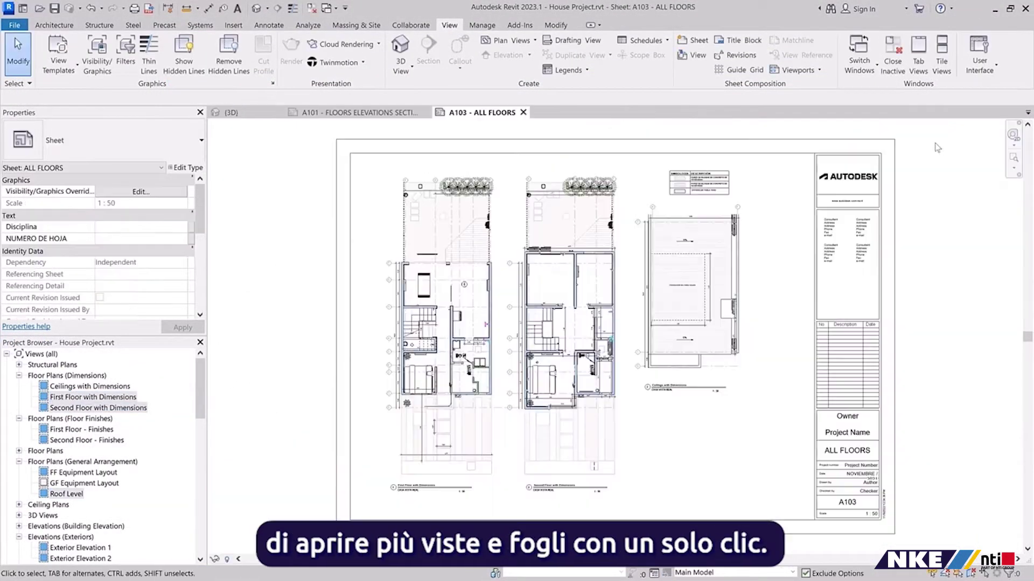
pyautogui.click(941, 70)
# Step: Remove the two dimensioned floor plans from their sheet
pyautogui.click(121, 397)
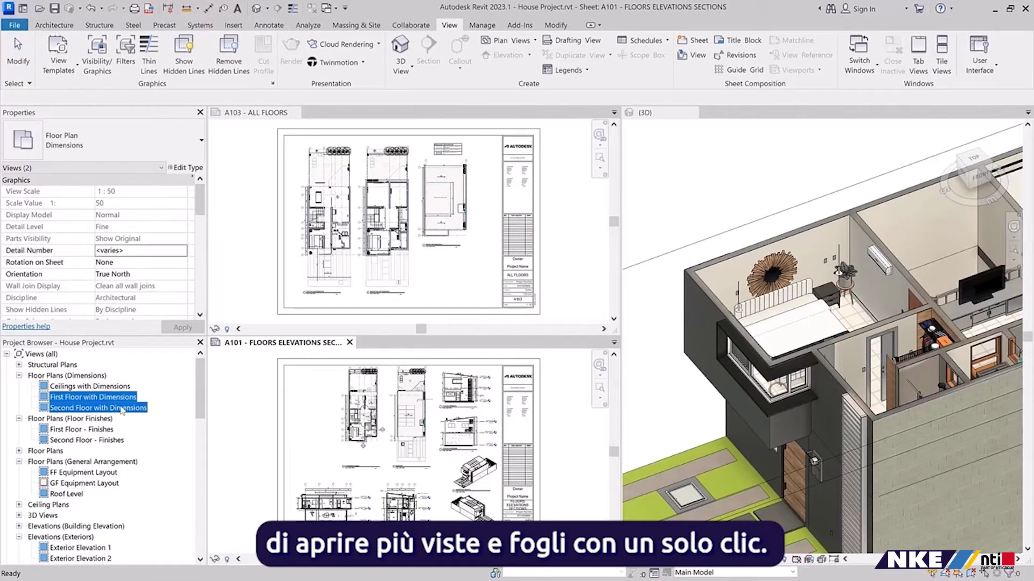
pyautogui.rightClick(123, 411)
pyautogui.click(161, 434)
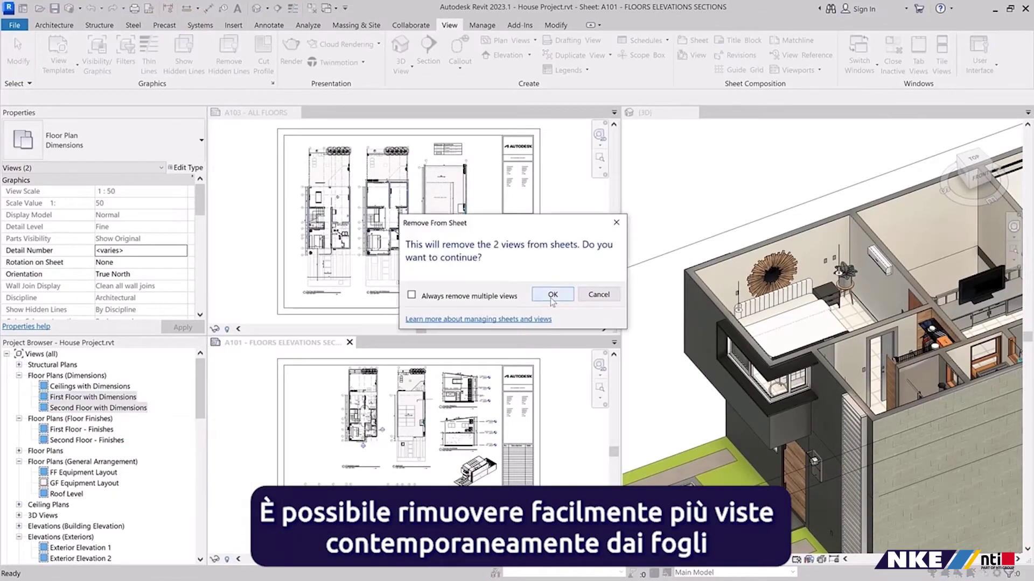
pyautogui.click(553, 295)
# Step: Drag LONGITUDINAL SECTION and another selected view onto sheet A103
pyautogui.moveTo(200, 388); pyautogui.dragTo(202, 514)
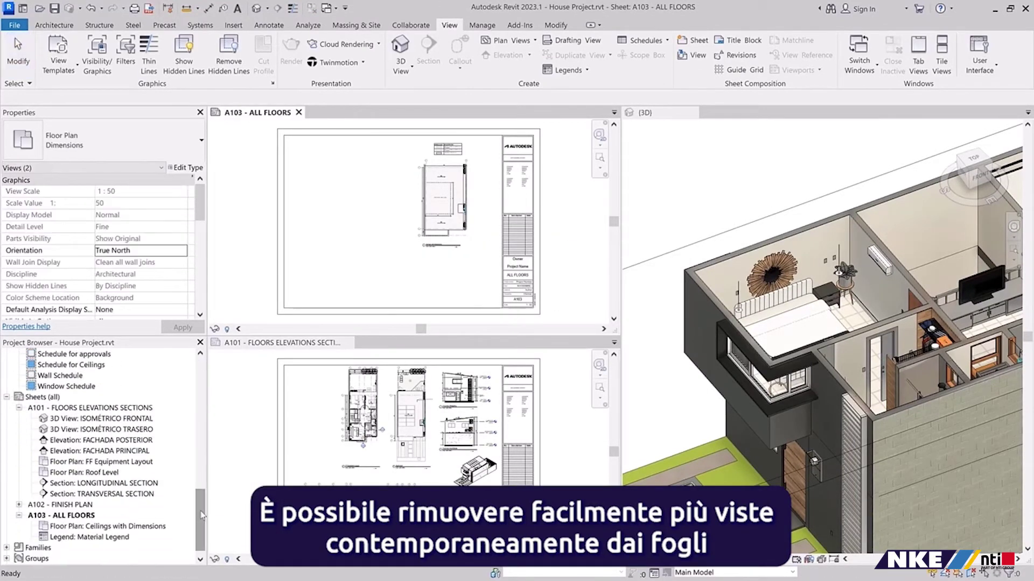
pyautogui.keyDown('ctrl'); pyautogui.click(118, 483); pyautogui.keyUp('ctrl')
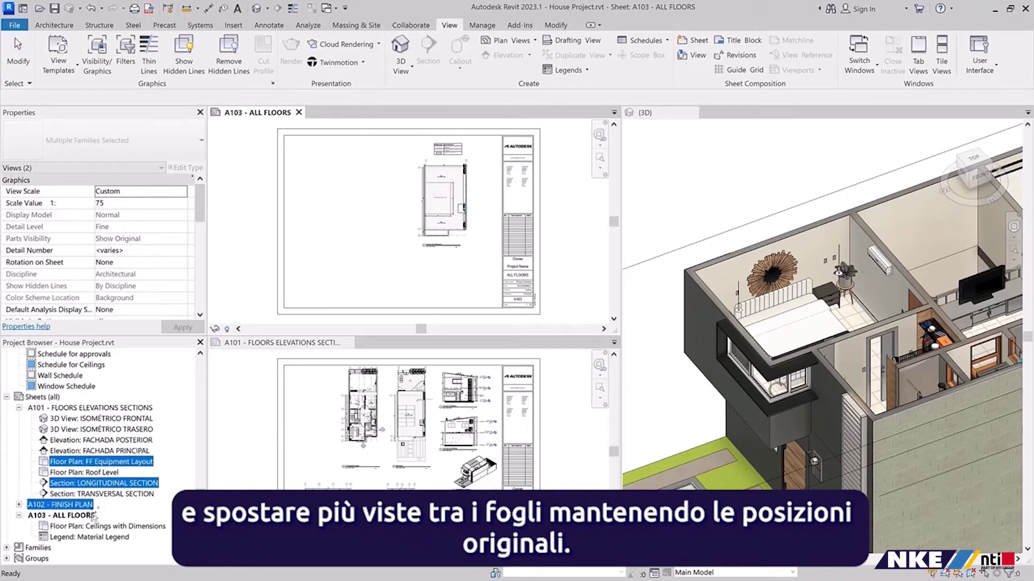
pyautogui.moveTo(118, 484); pyautogui.dragTo(79, 516)
# Step: Move a viewport from sheet A101 to A103 - ALL FLOORS
pyautogui.click(404, 485)
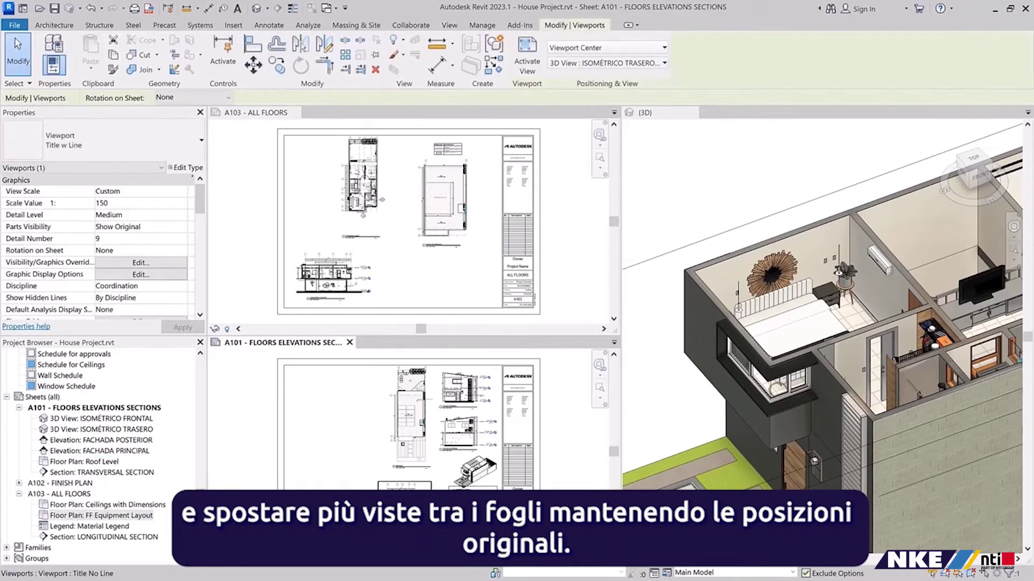
pyautogui.rightClick(404, 488)
pyautogui.click(461, 377)
pyautogui.click(625, 296)
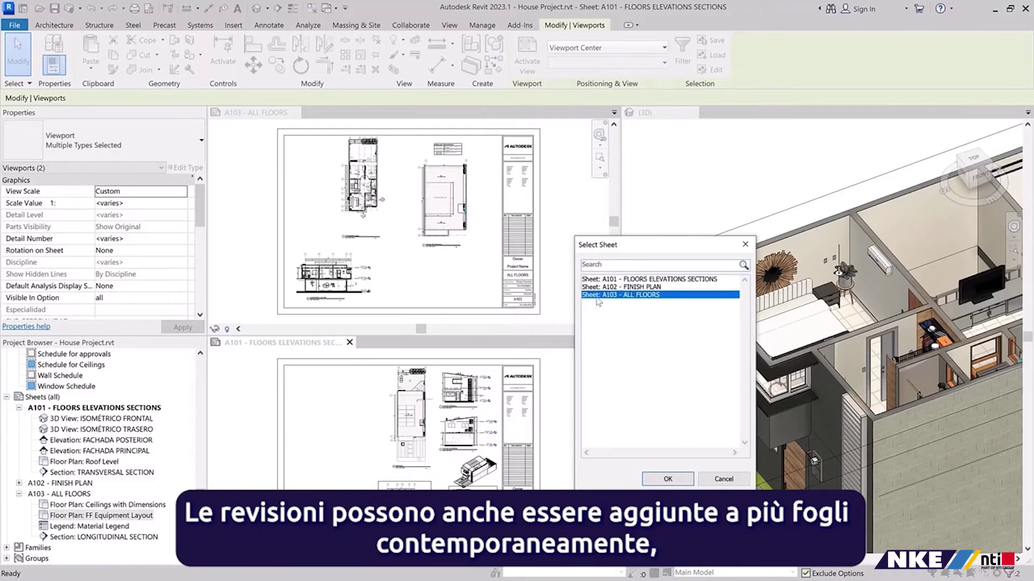
pyautogui.click(668, 478)
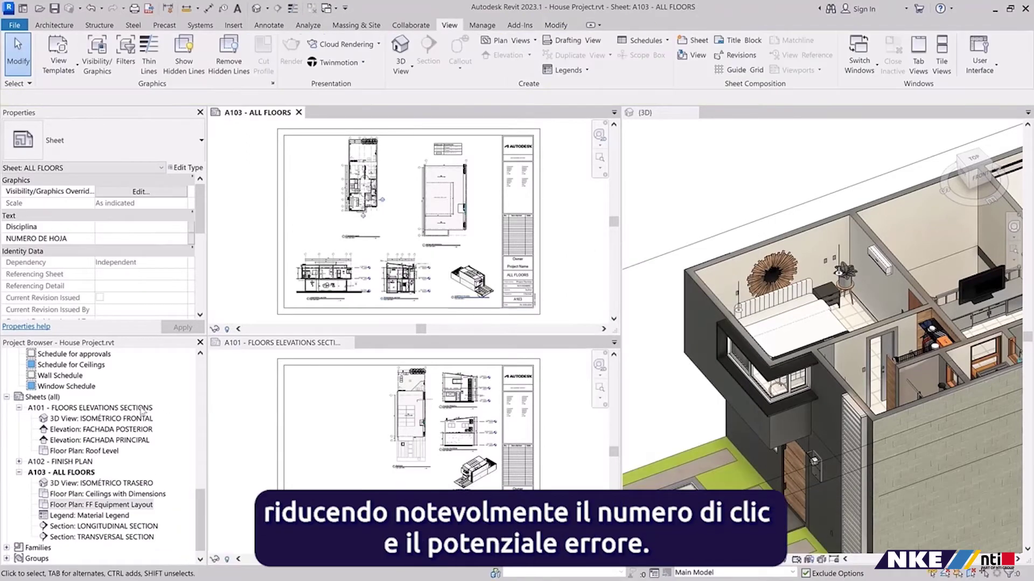
# Step: Set the revisions on sheets A101 and A103 together
pyautogui.keyDown('ctrl'); pyautogui.click(80, 474); pyautogui.keyUp('ctrl')
pyautogui.scroll(-5, 199, 311)
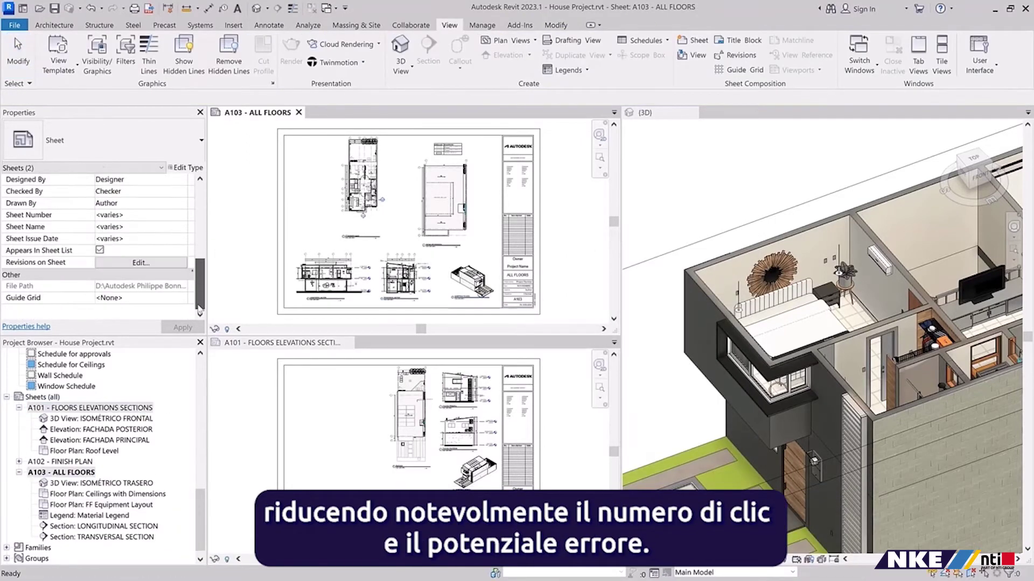
pyautogui.click(177, 264)
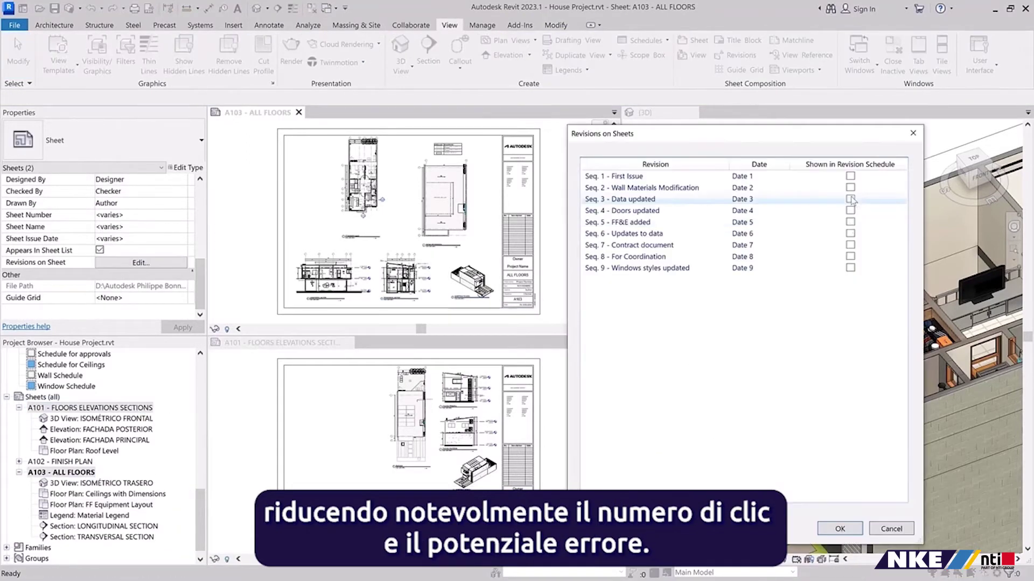
pyautogui.click(830, 529)
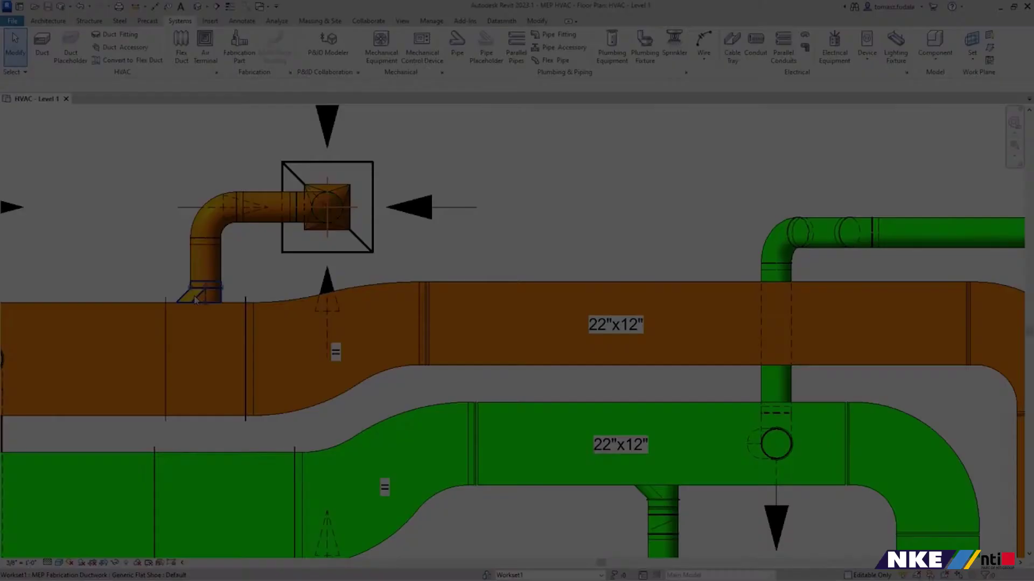
# Step: Place a fabrication tap on the duct, then open house sheets A103 and A101
pyautogui.click(196, 300)
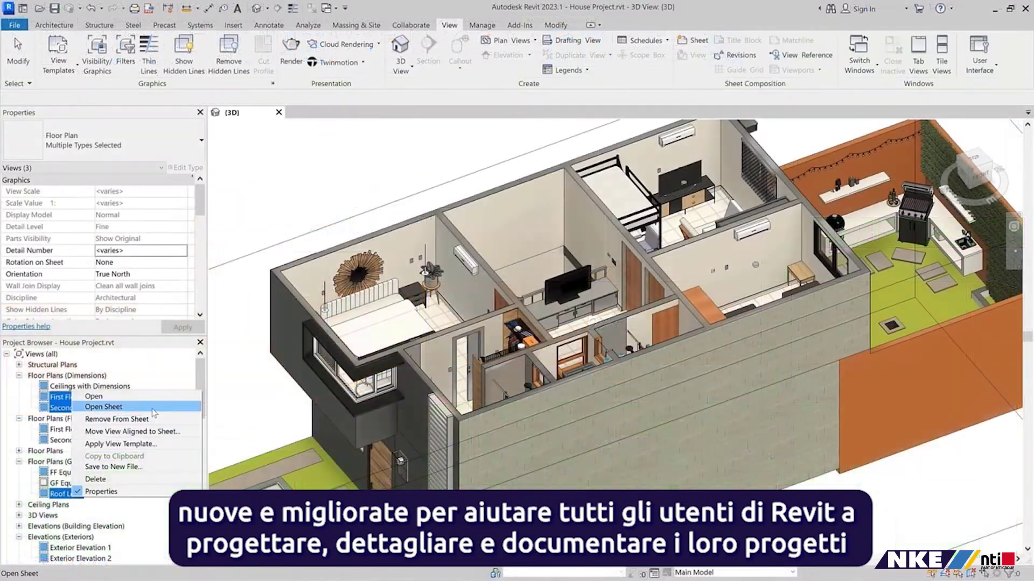
pyautogui.click(155, 413)
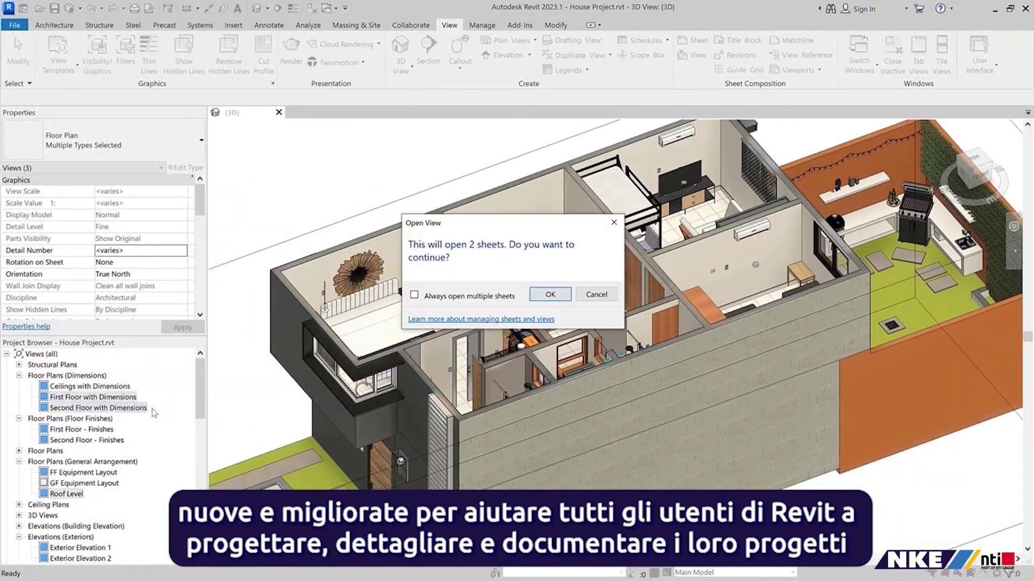
pyautogui.click(549, 294)
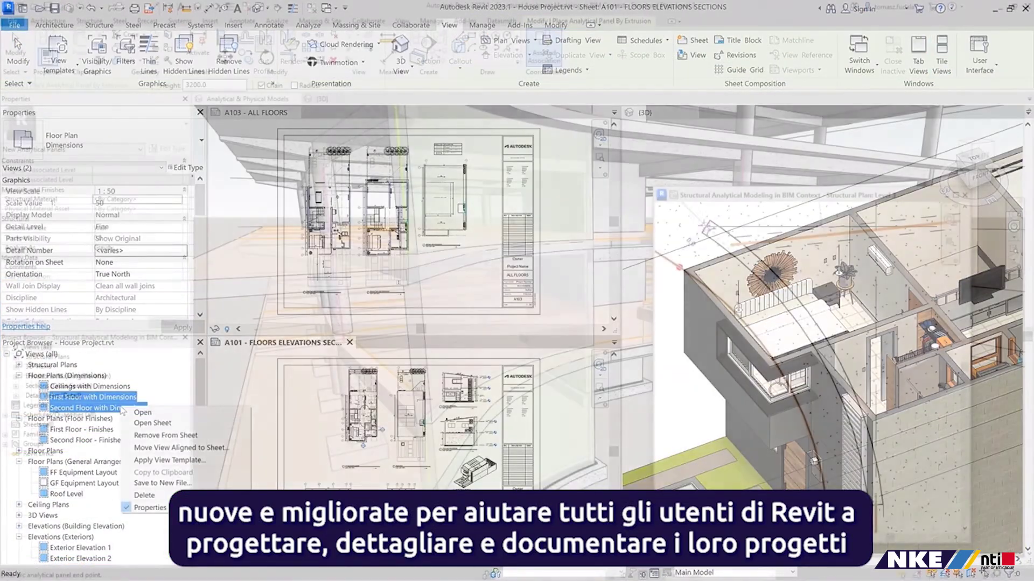